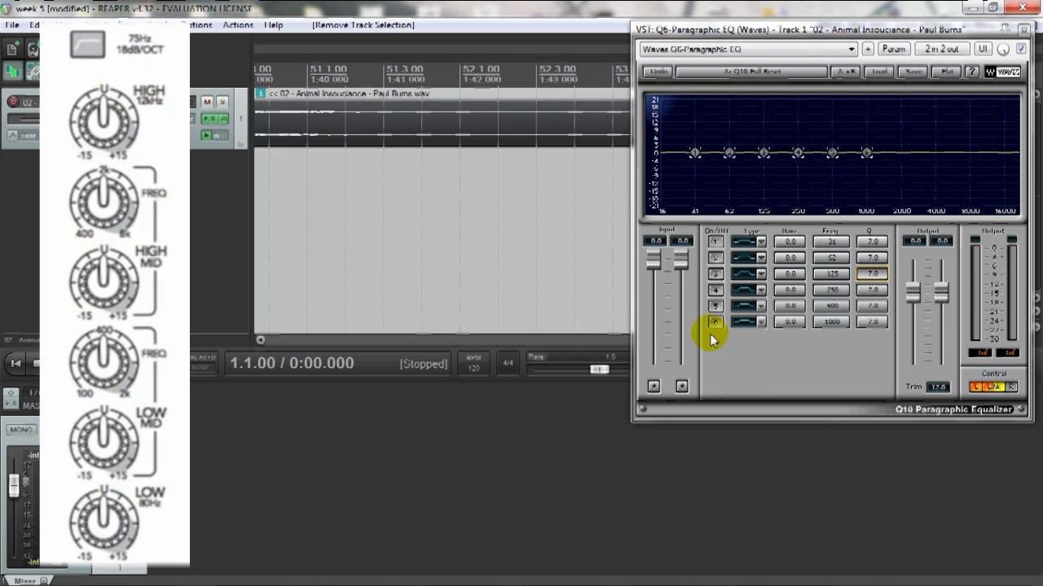
Turn on all six bands of the paragraphic EQ
click(714, 241)
click(714, 257)
click(715, 275)
click(715, 290)
click(715, 307)
click(716, 322)
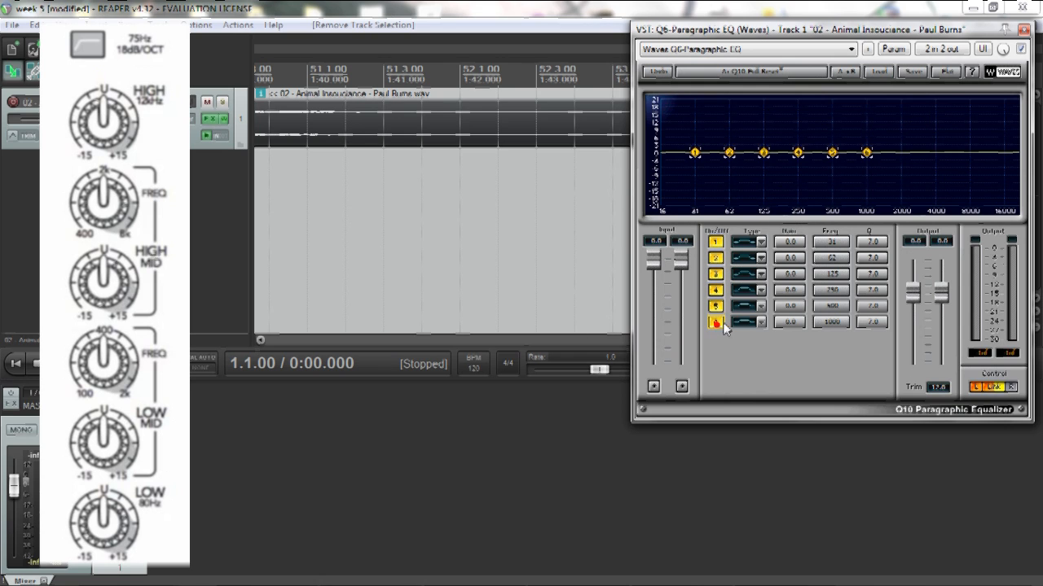
Make band 1 a Hi Pass filter at 75 Hz with a Q of 10
click(761, 245)
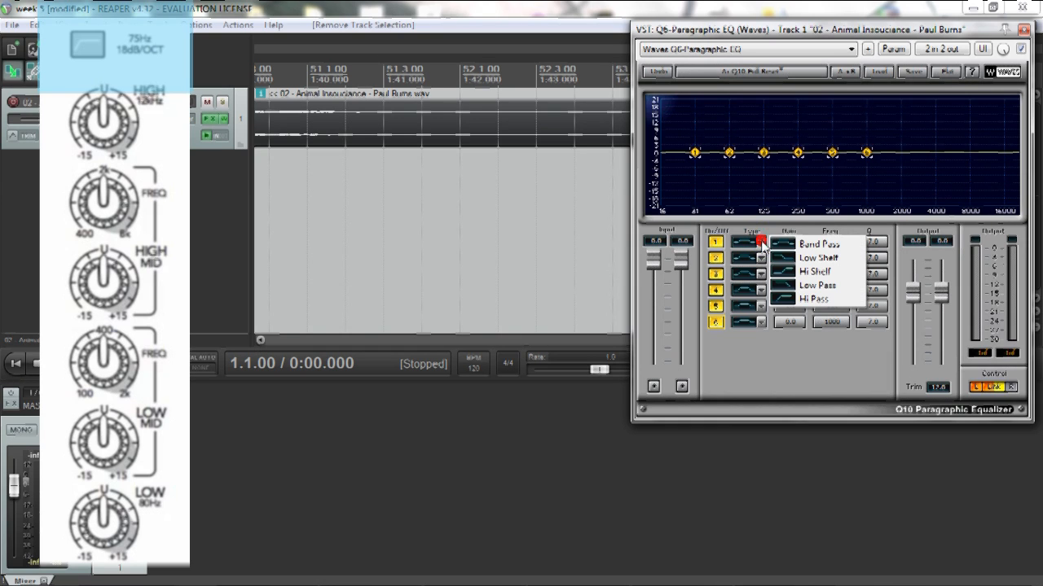
click(813, 299)
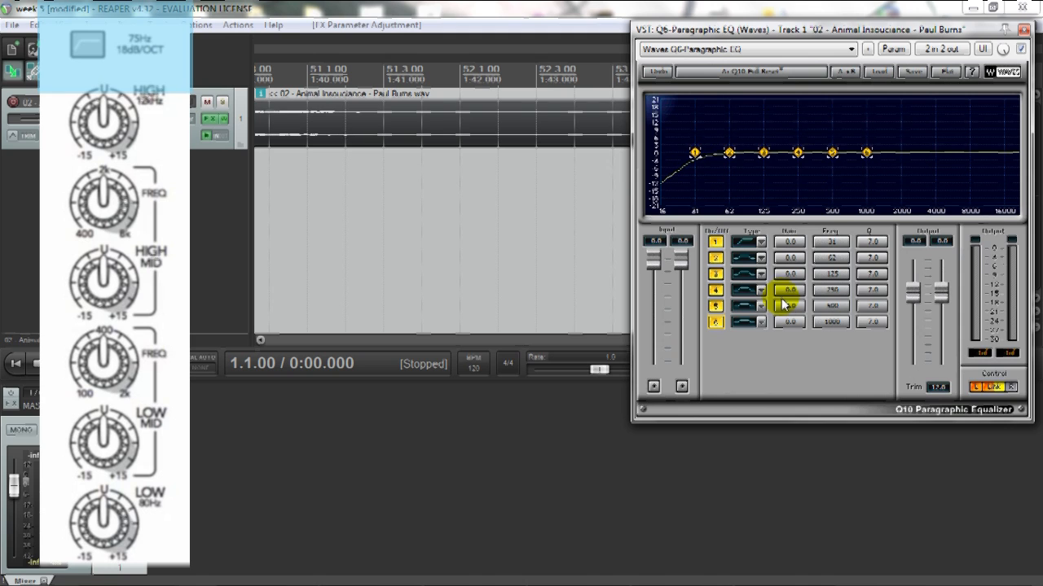
click(830, 242)
text(75)
key(Return)
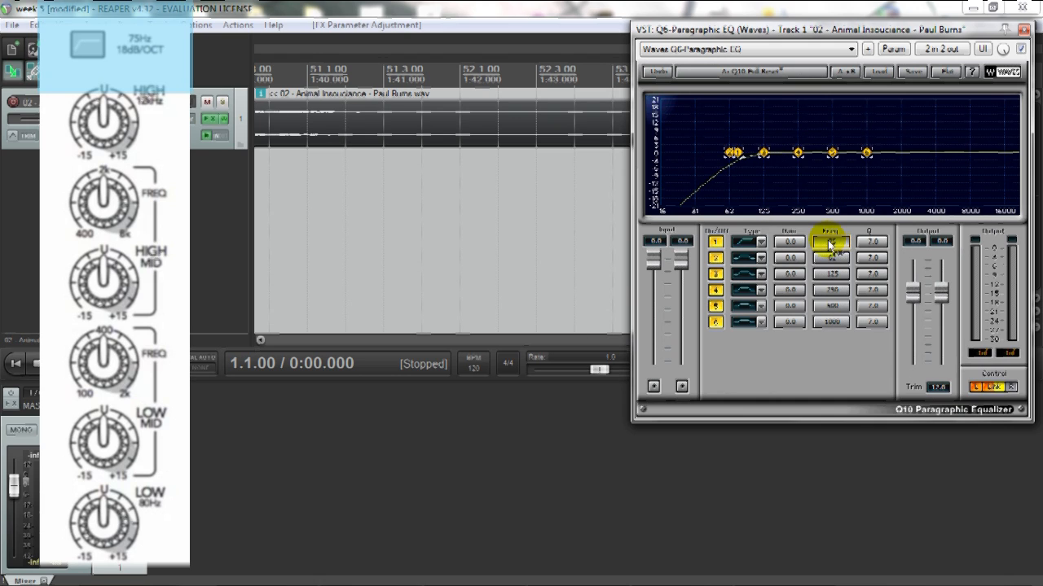
click(873, 242)
text(4)
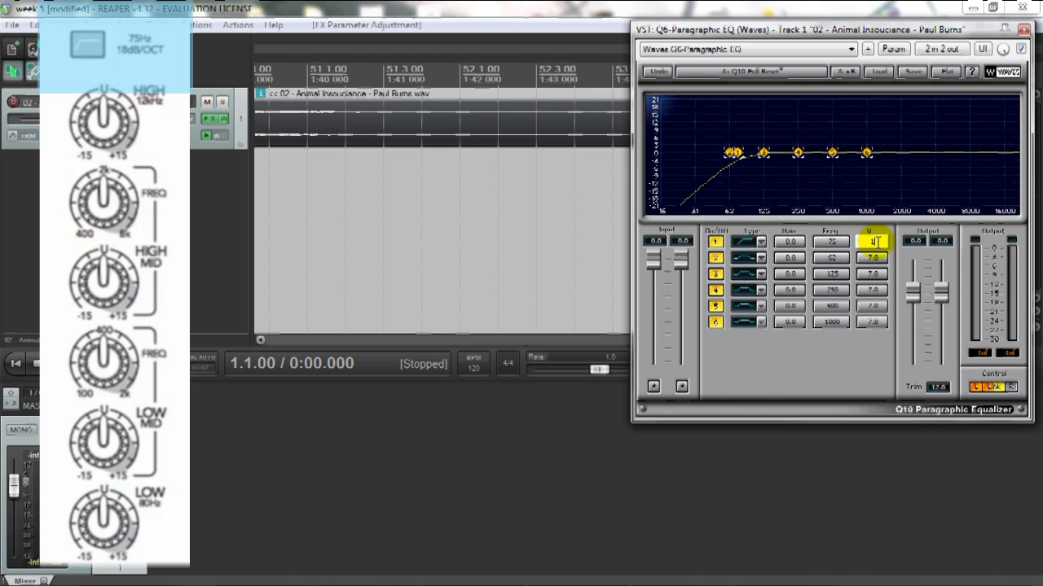
text(0)
key(Return)
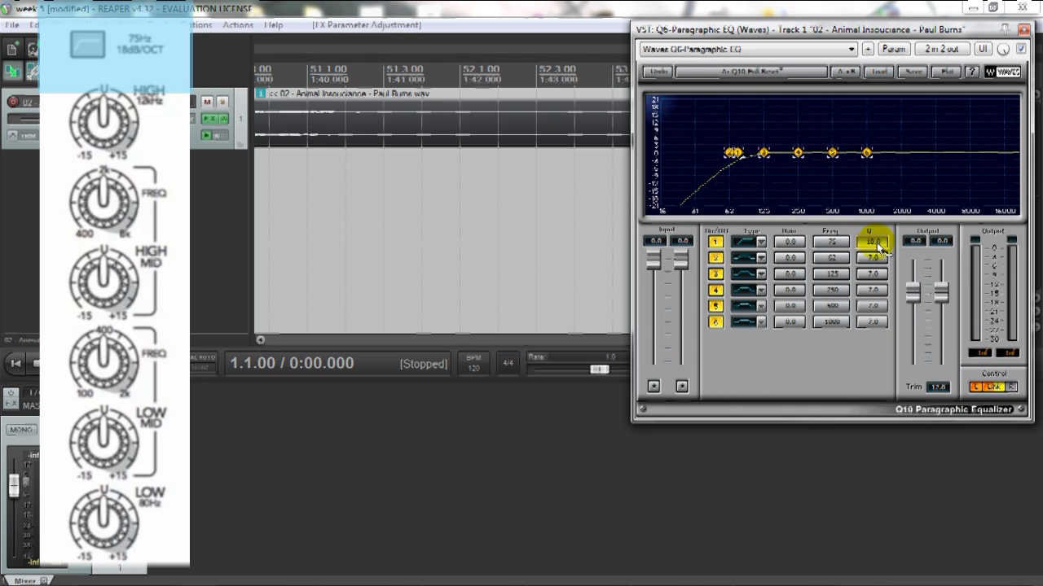
Make band 2 a Low Shelf filter with its frequency at 80 Hz
click(762, 259)
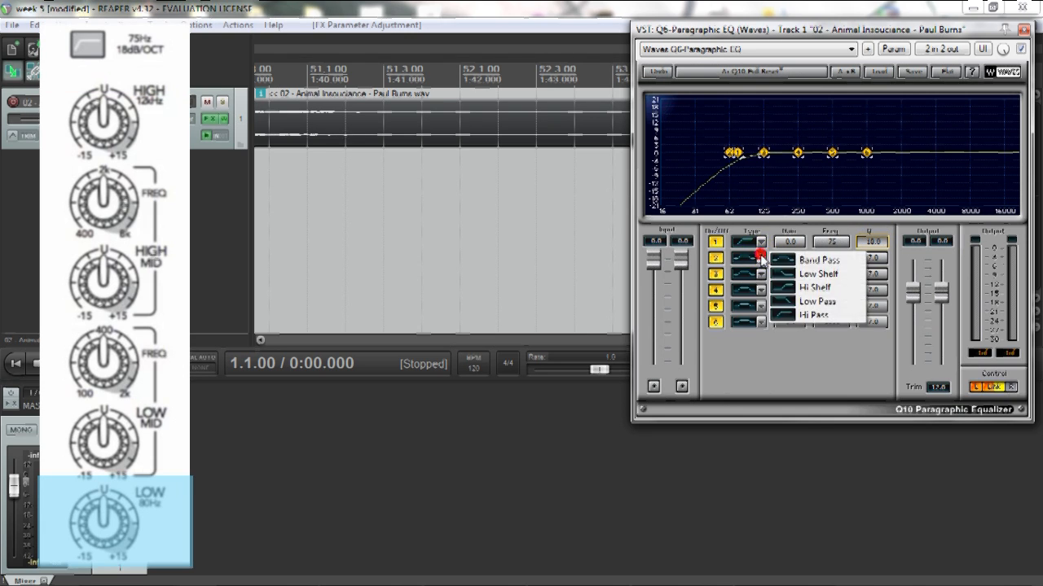
click(809, 272)
click(830, 259)
text(00)
click(830, 259)
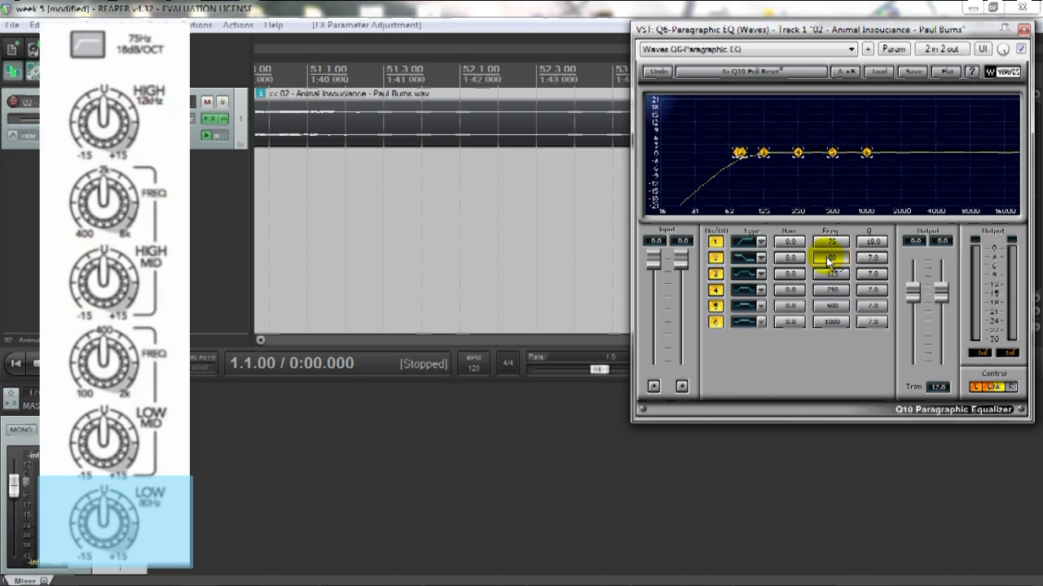
click(875, 258)
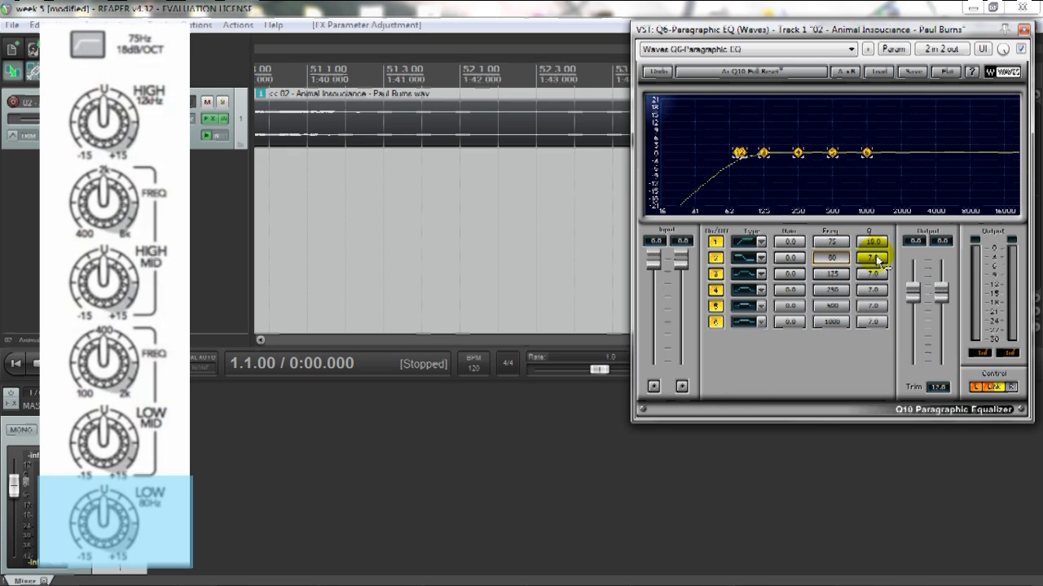
Make band 3 a Band Pass filter at 400 Hz with a Q of 1
click(762, 278)
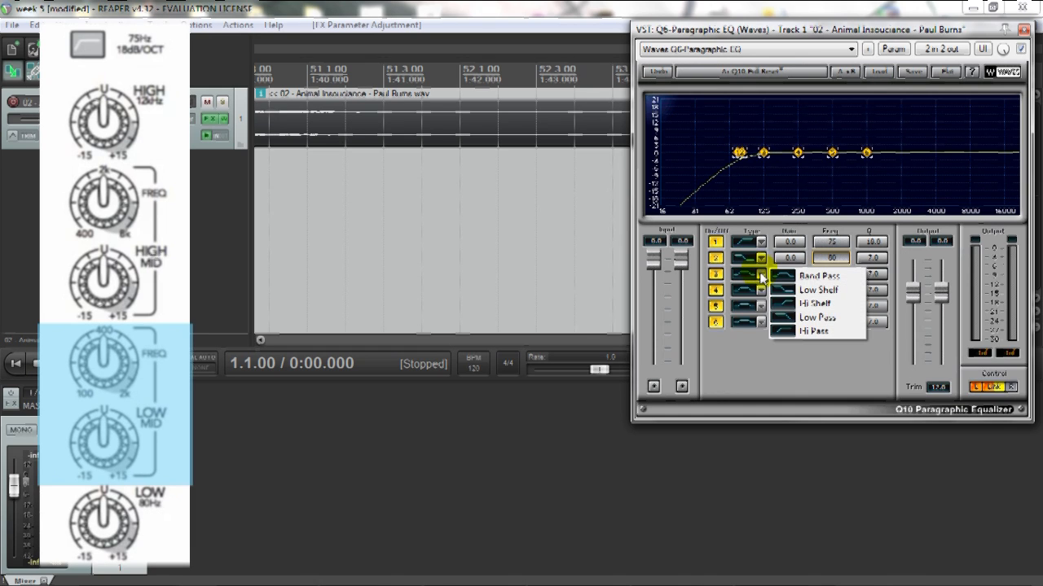
click(805, 278)
click(828, 273)
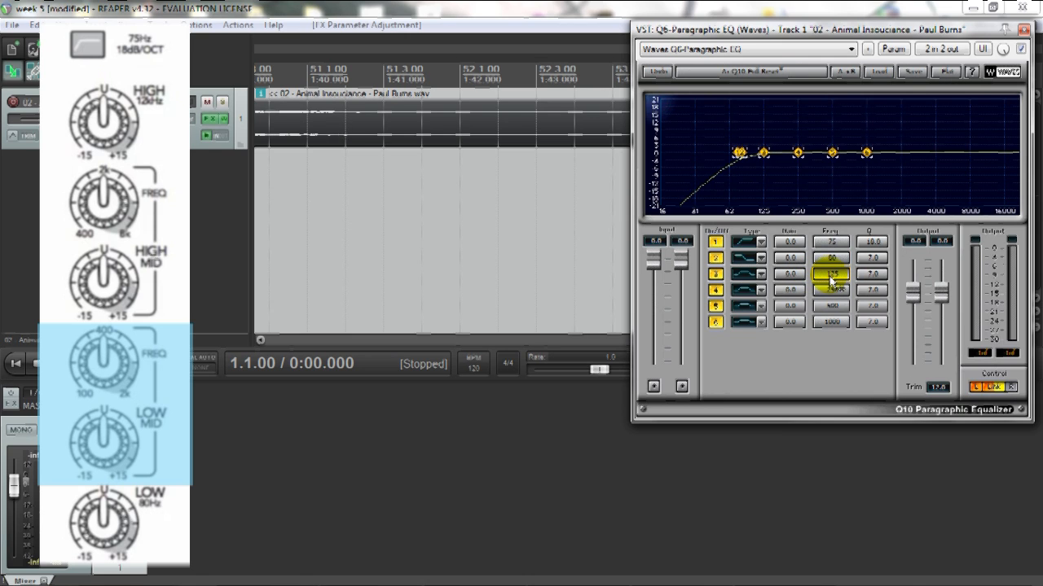
text(400)
key(Return)
click(871, 277)
key(Return)
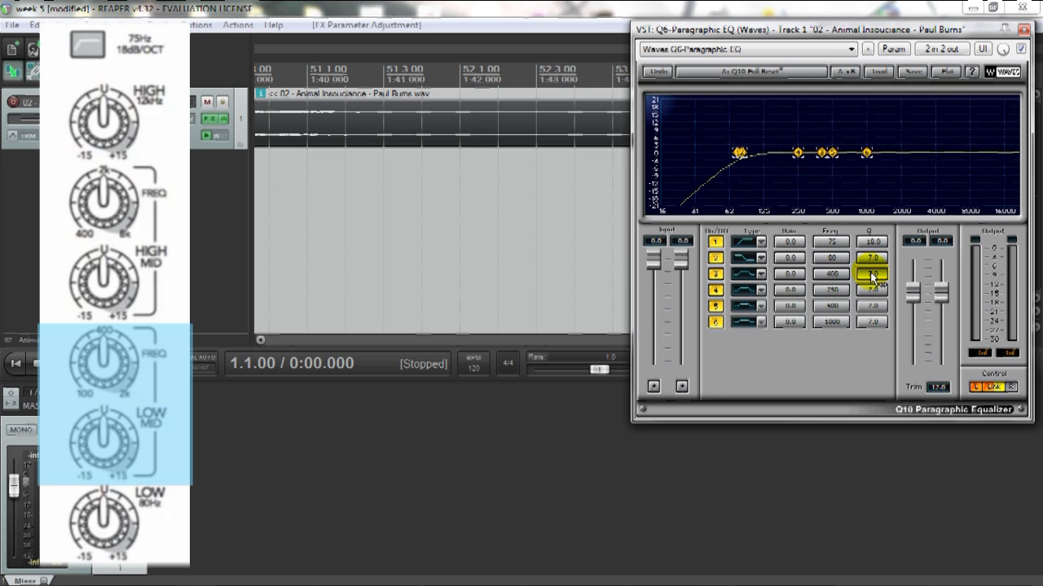
click(872, 274)
key(Return)
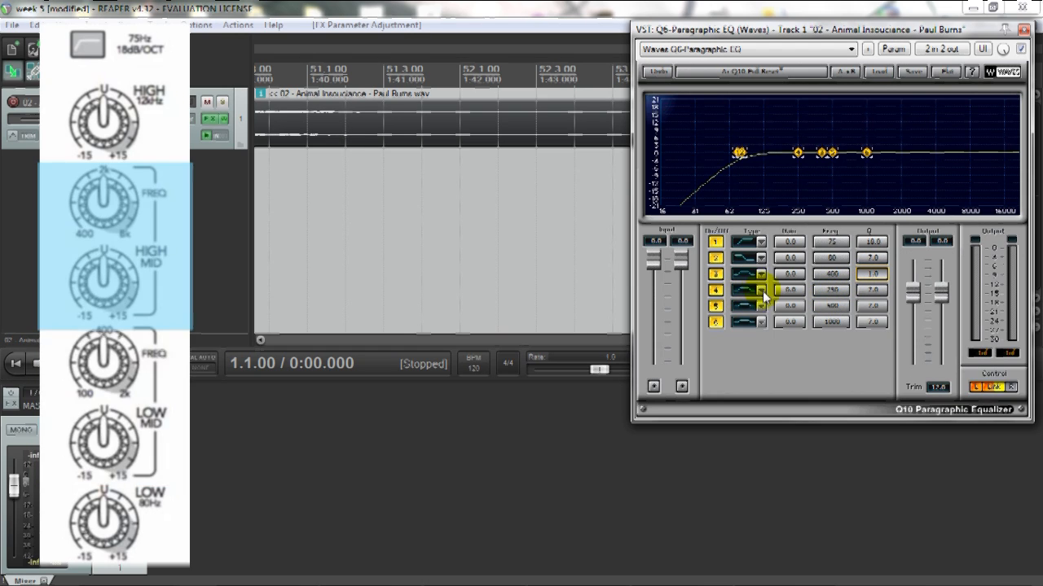
Set band 4's frequency to 2000 Hz and its Q to 1
click(830, 291)
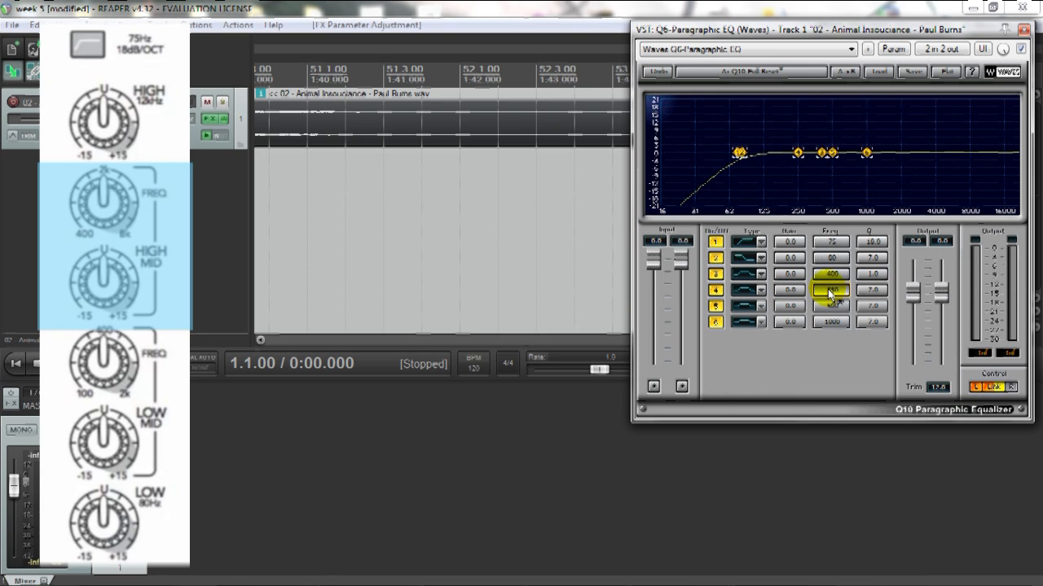
text(2)
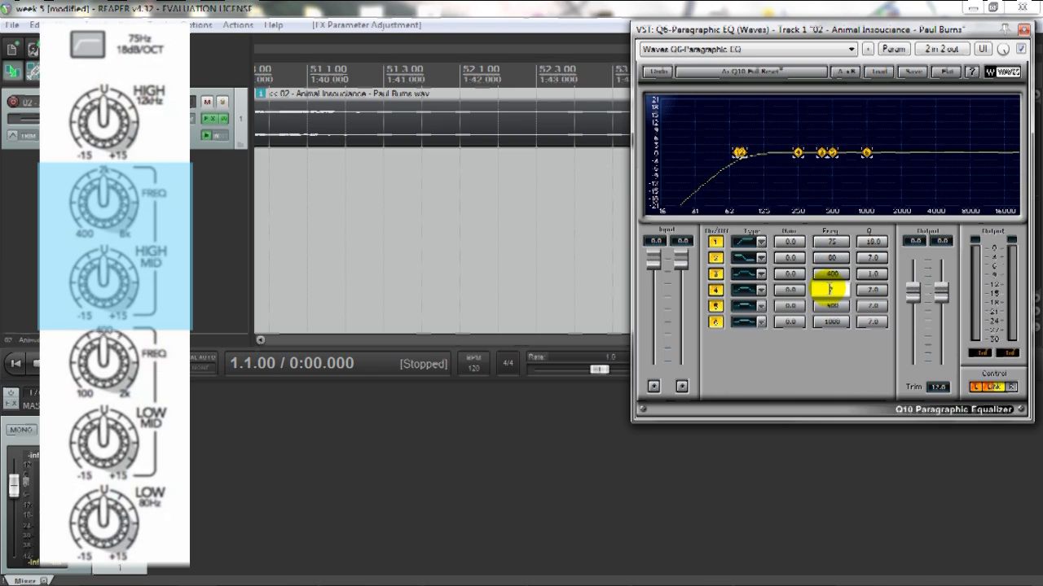
text(000)
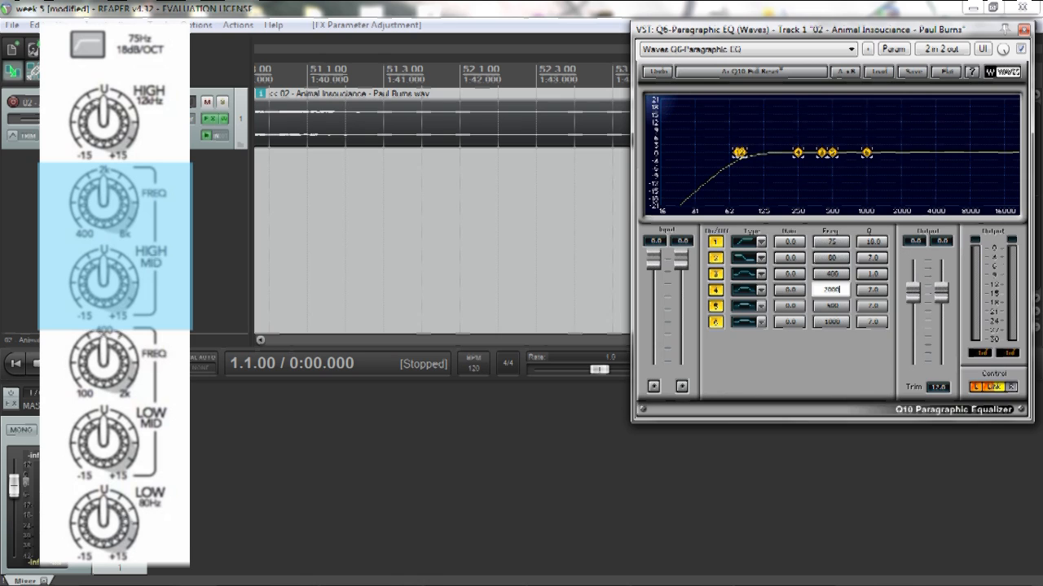
key(Return)
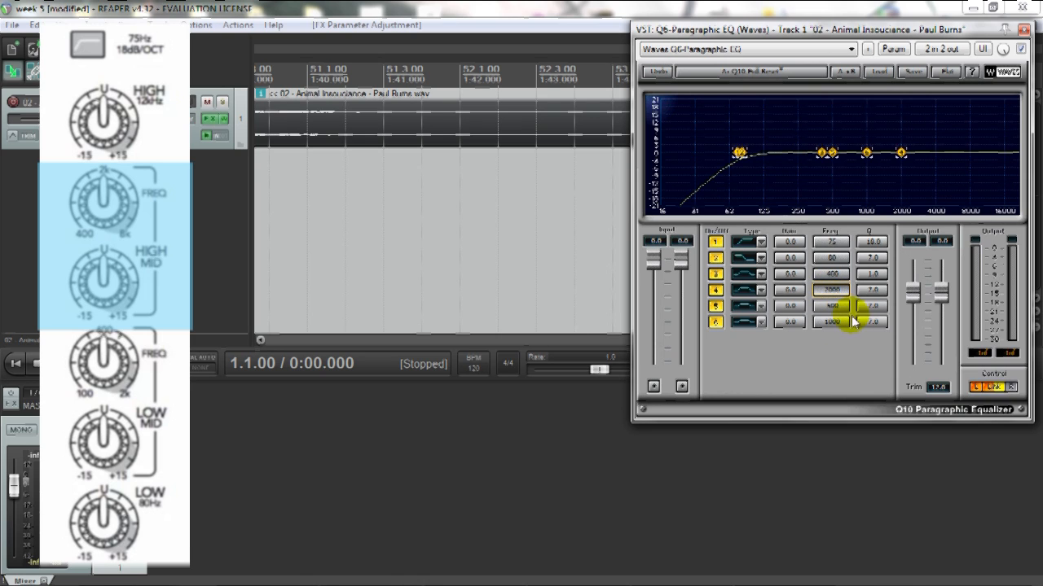
double_click(870, 294)
text(1)
key(Return)
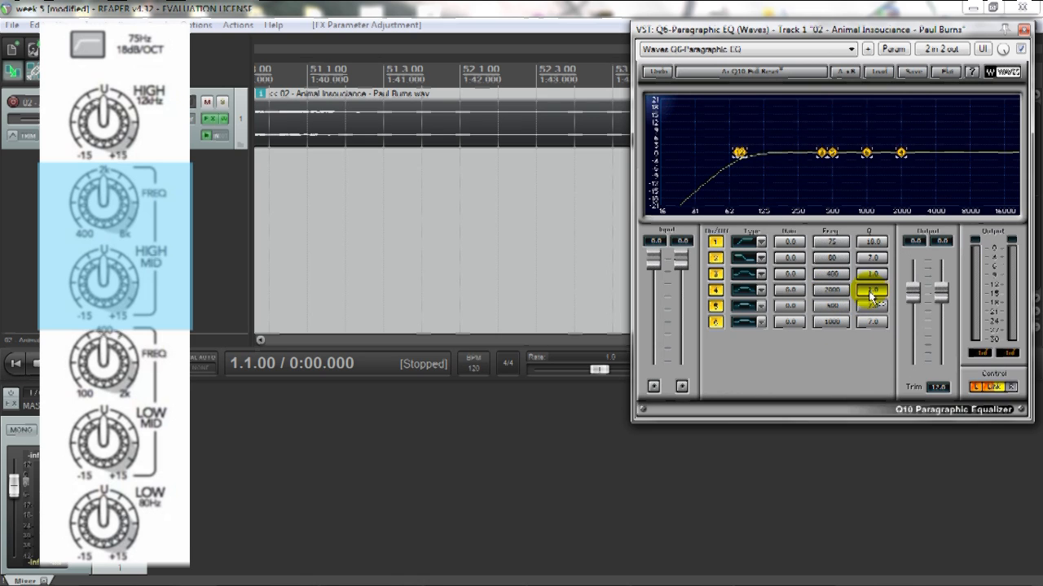
Make band 5 a Hi Shelf filter with its frequency at 12000 Hz
click(760, 305)
click(796, 337)
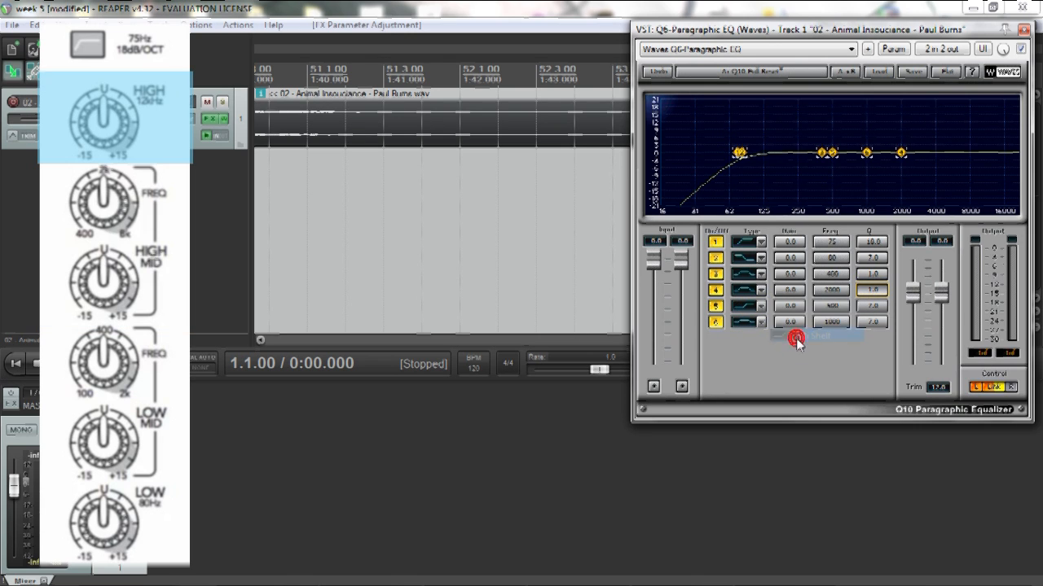
click(825, 307)
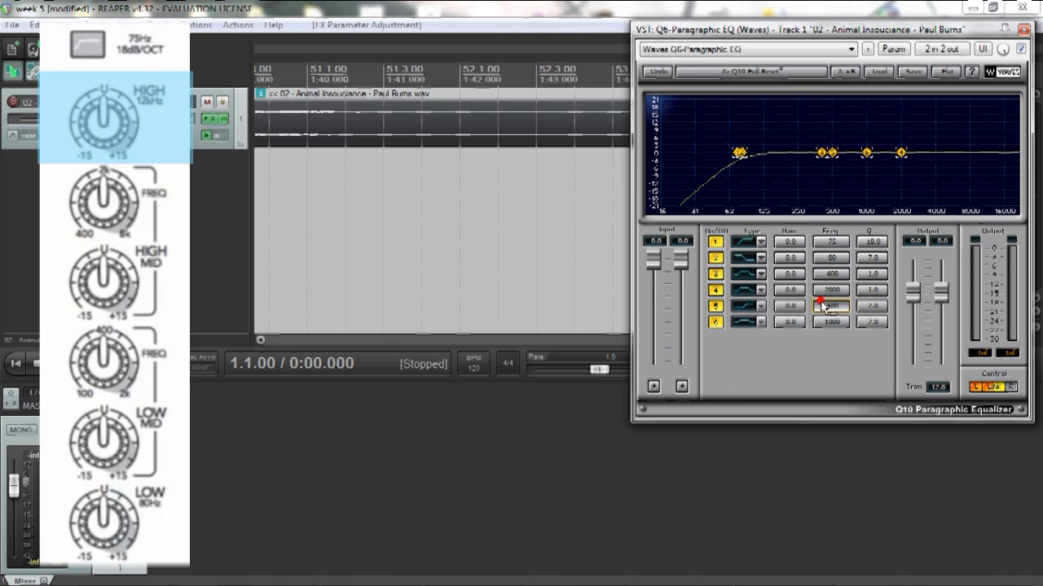
text(12)
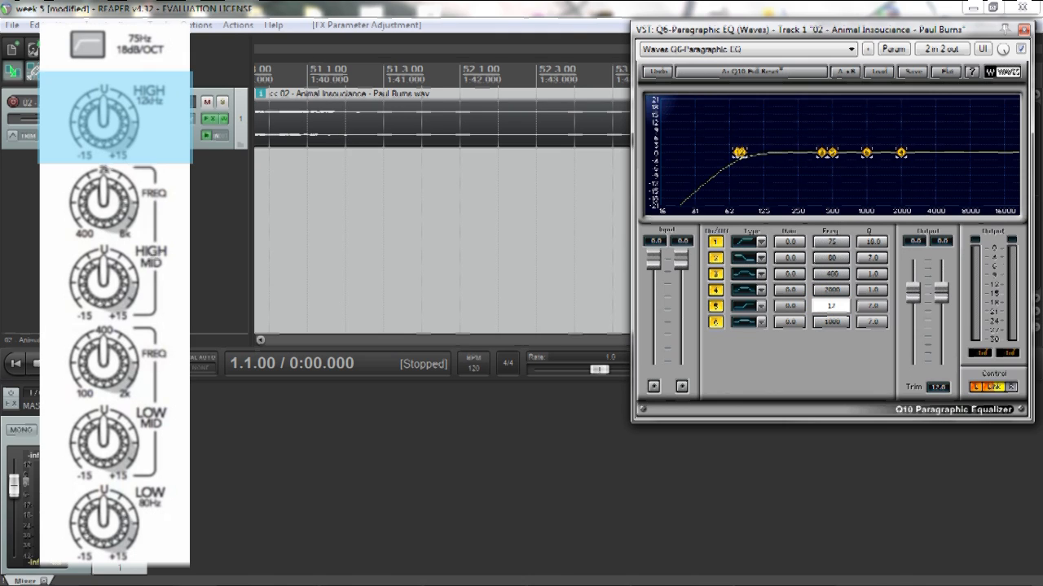
text(000)
key(Return)
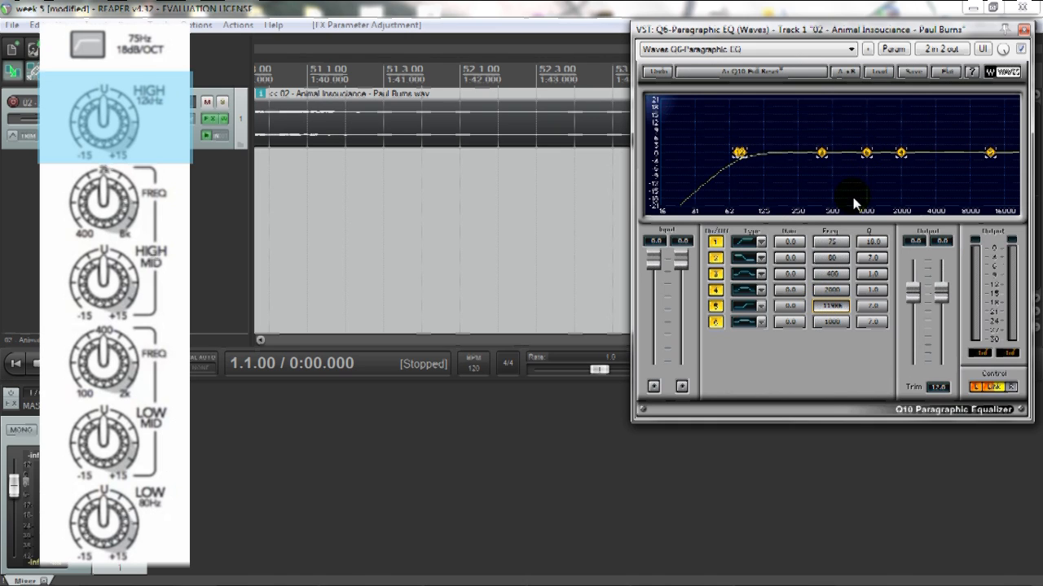
Make band 6 a Hi Shelf filter with its frequency at 20000 Hz
click(759, 322)
click(807, 351)
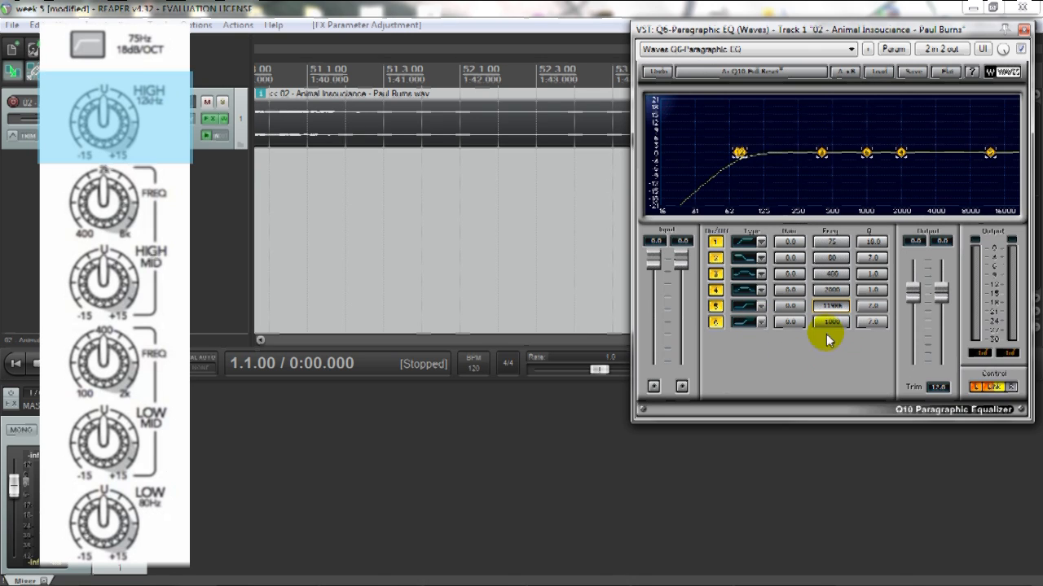
click(827, 324)
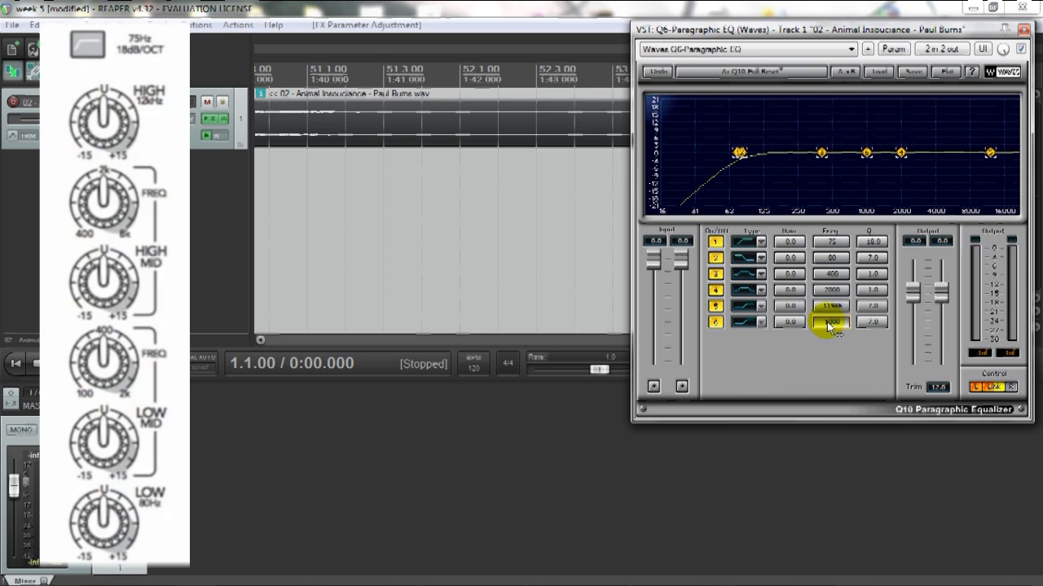
text(20000)
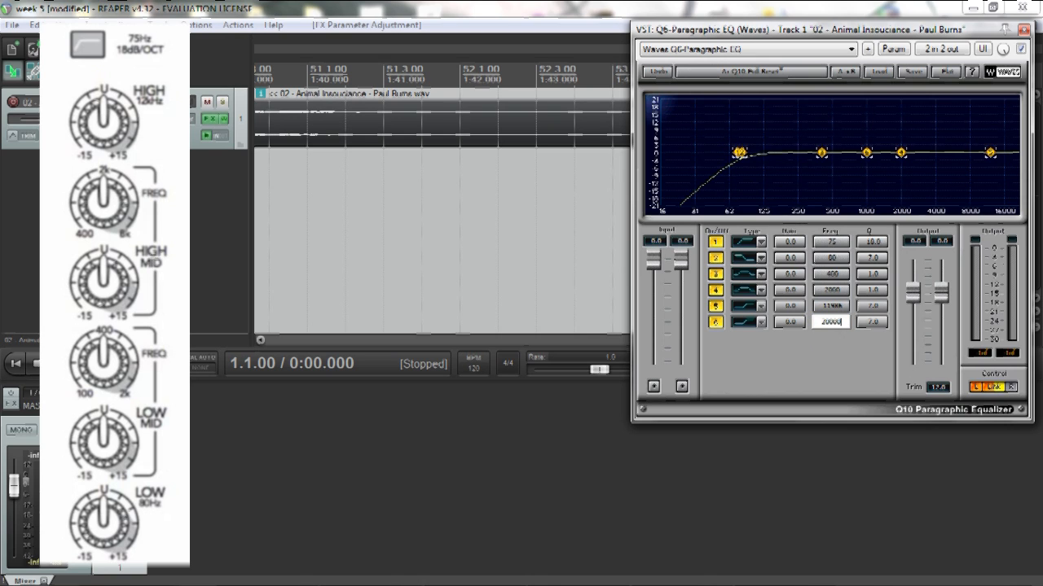
click(828, 324)
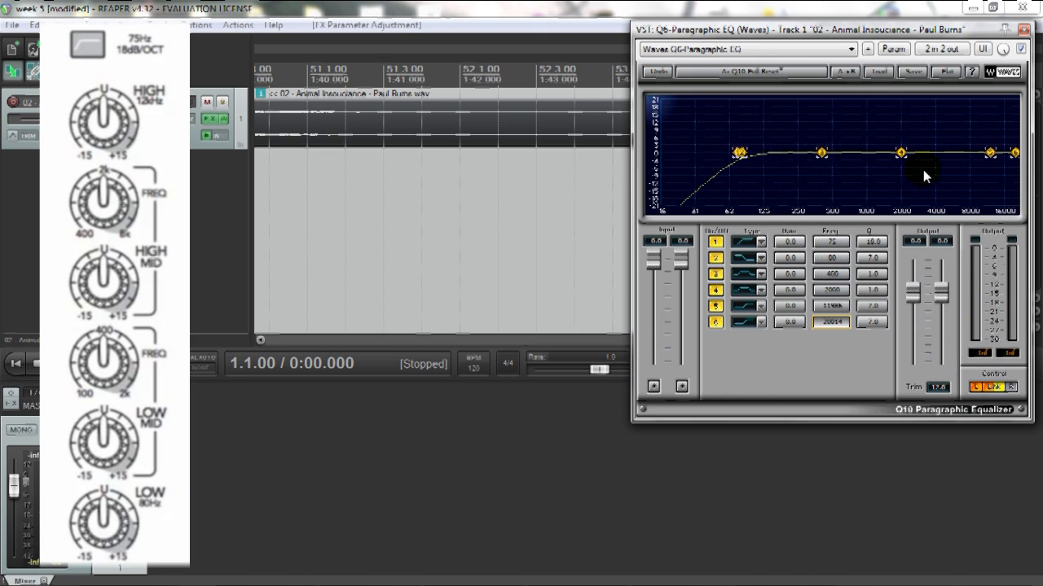
Reshape the EQ curve with band 4 at about 10 dB, band 3 at about -10.4 dB, and bands 1 and 2 at about 8.6 dB
drag(901, 153, 905, 126)
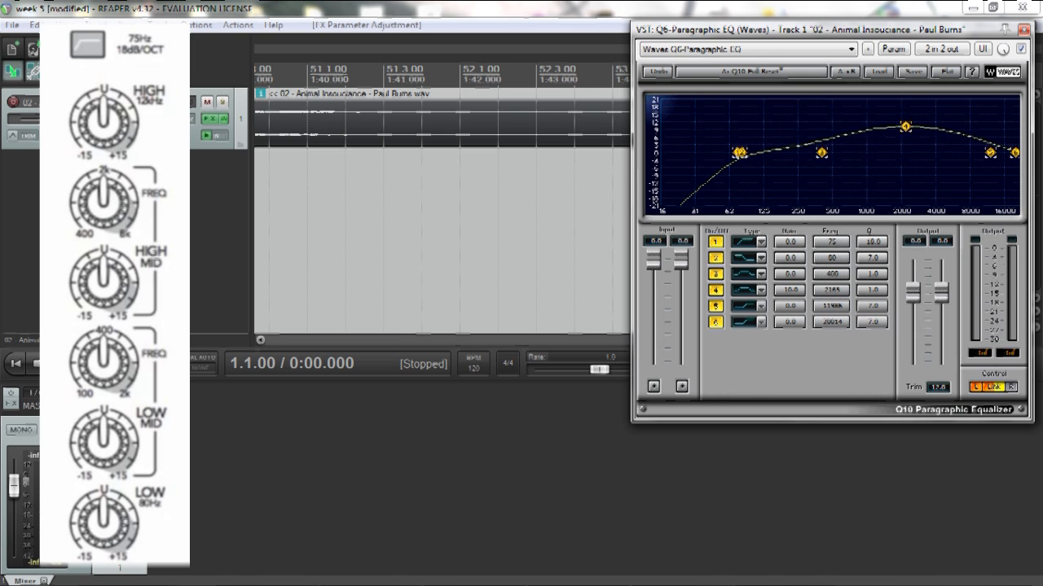
drag(820, 152, 821, 179)
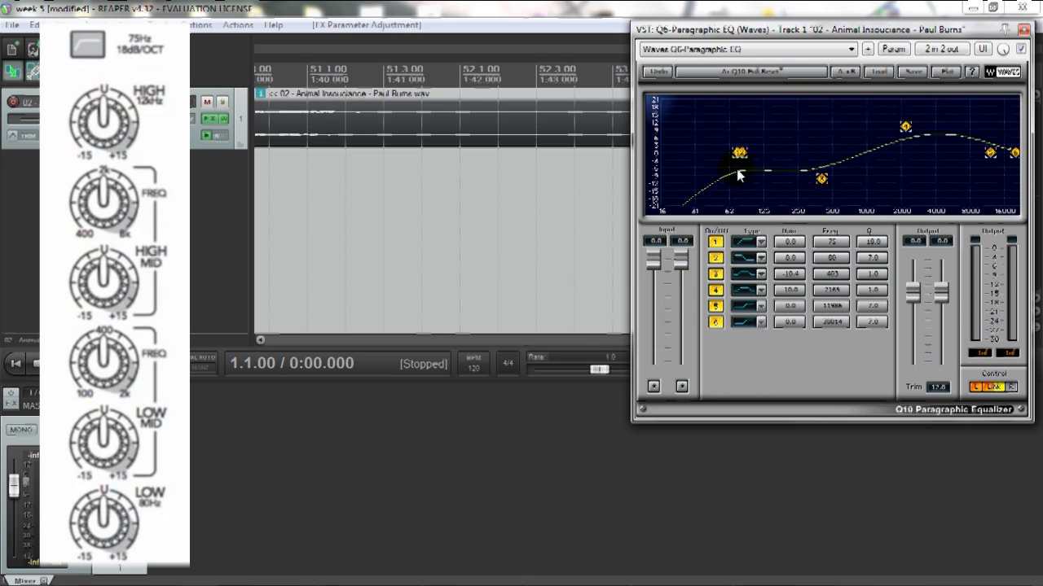
drag(739, 152, 736, 129)
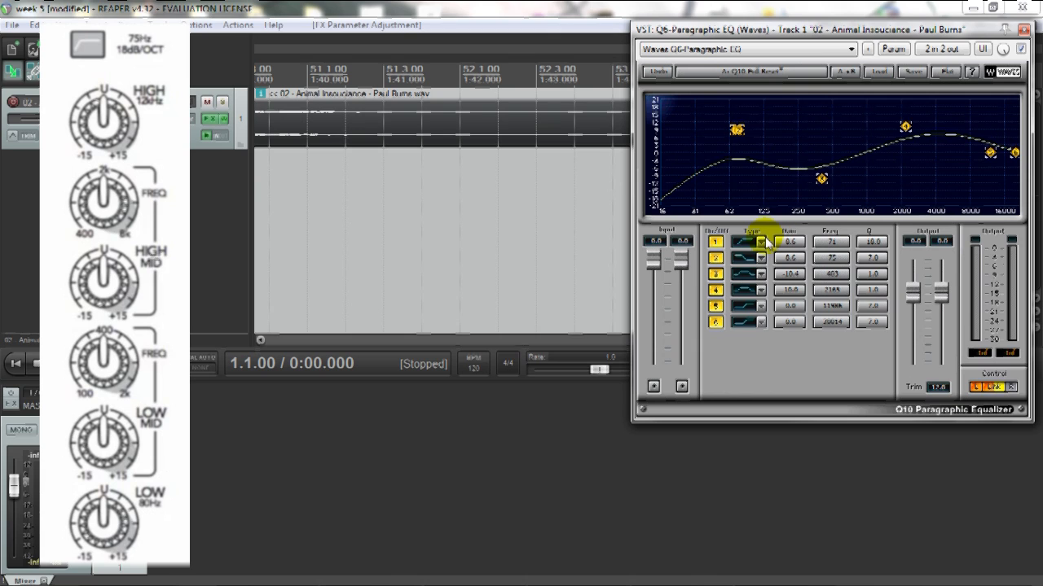
Save the EQ settings into the preset menu as the author's first name plus "test Eq", and load that user preset
click(912, 72)
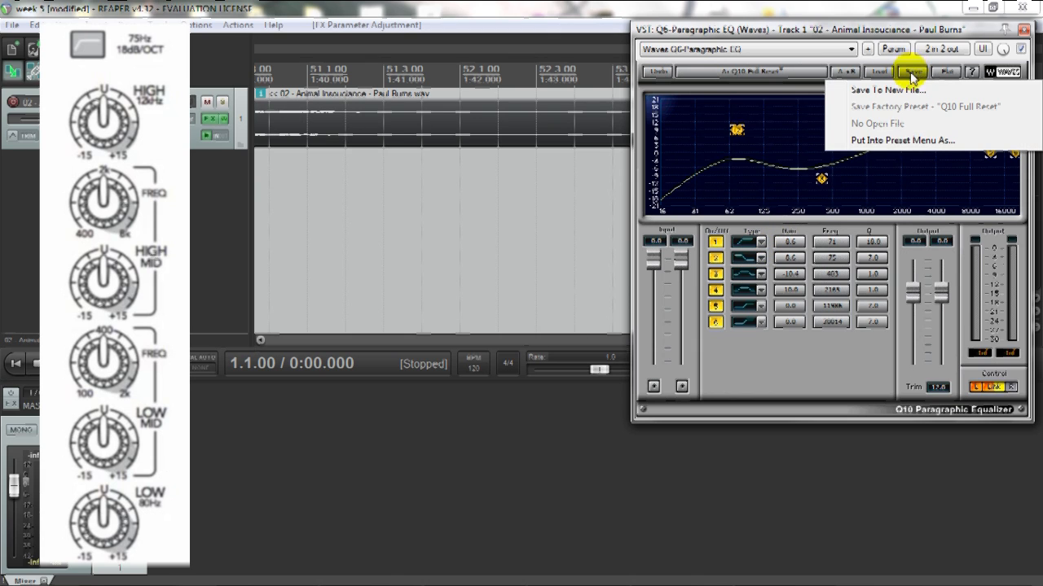
click(913, 140)
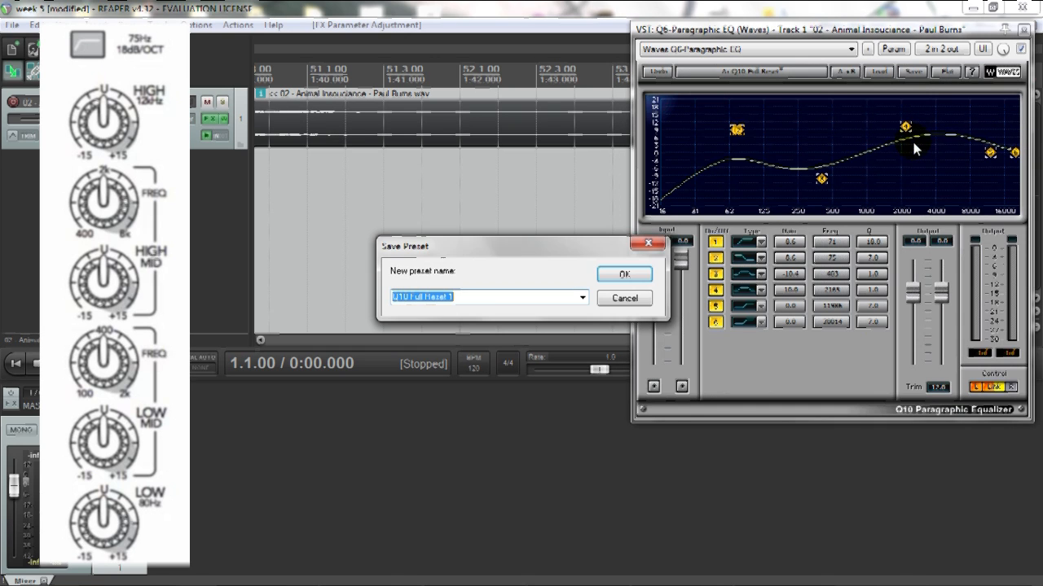
click(472, 298)
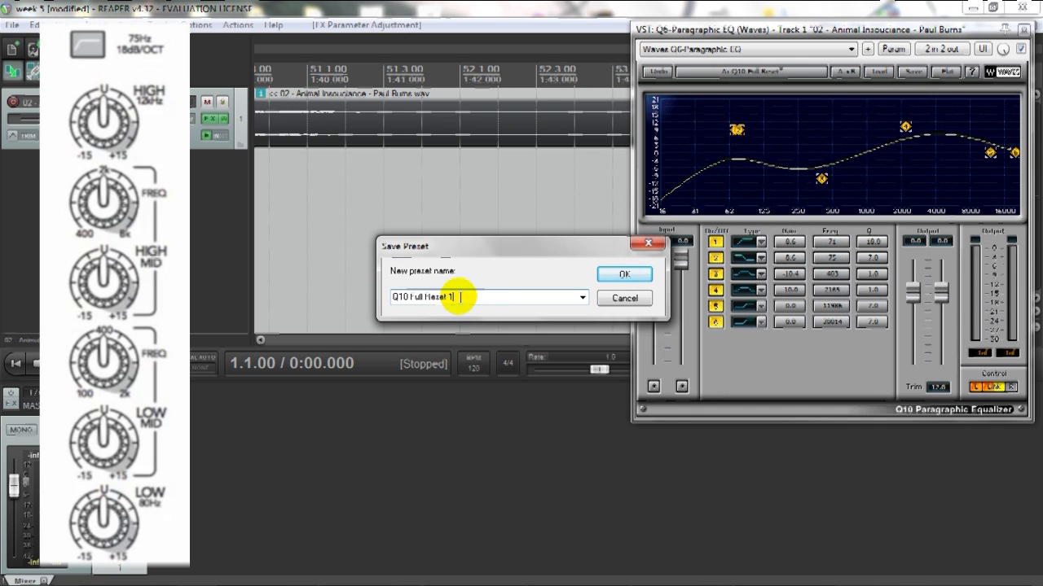
key(BackSpace)
key(BackSpace)
key(BackSpace)
key(BackSpace)
key(BackSpace)
key(BackSpace)
key(BackSpace)
key(BackSpace)
key(BackSpace)
key(BackSpace)
key(BackSpace)
key(BackSpace)
key(BackSpace)
key(BackSpace)
key(BackSpace)
key(BackSpace)
text(Paul)
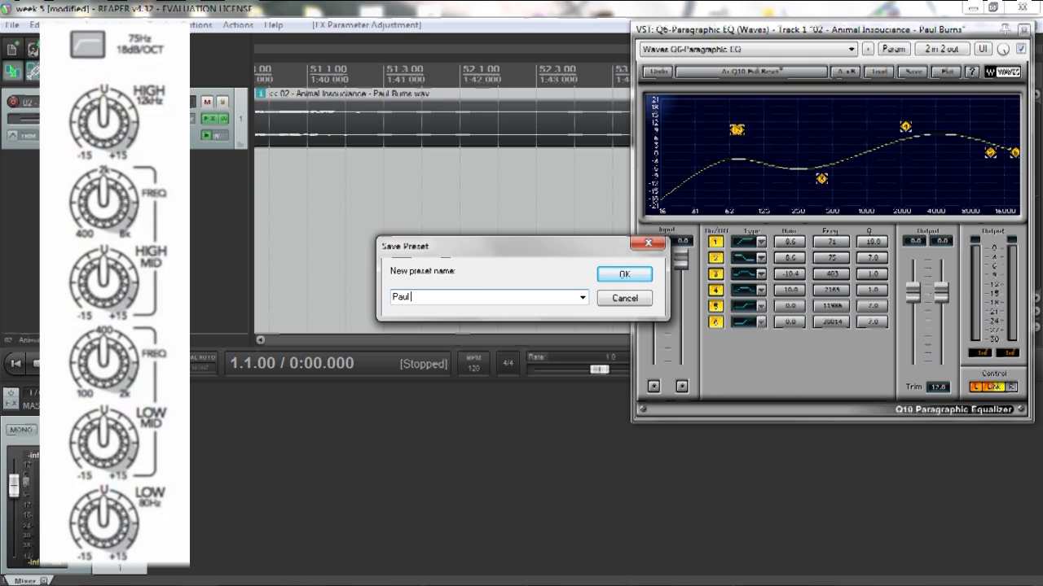
text( test Eq)
key(Return)
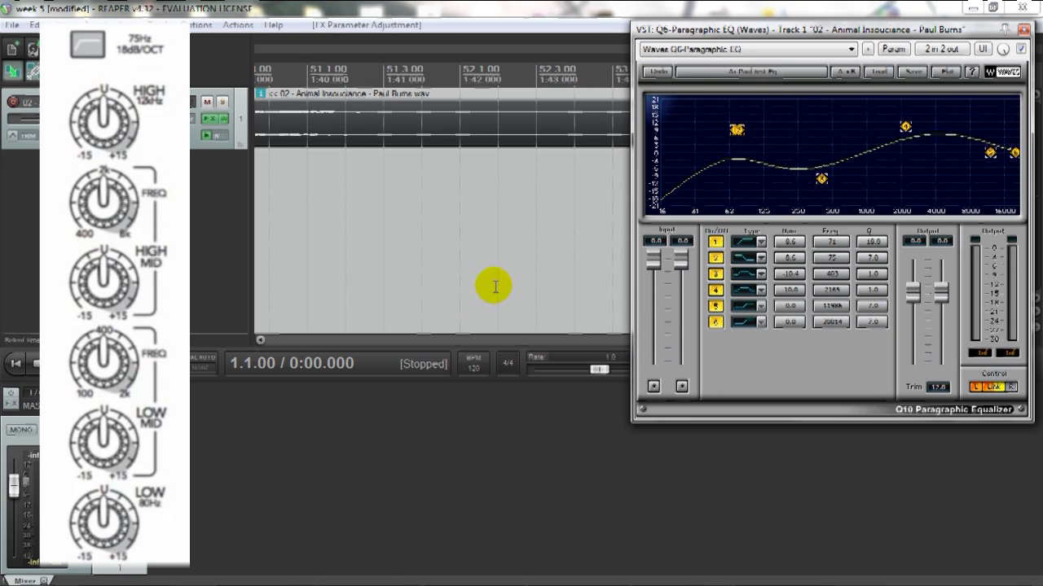
click(878, 71)
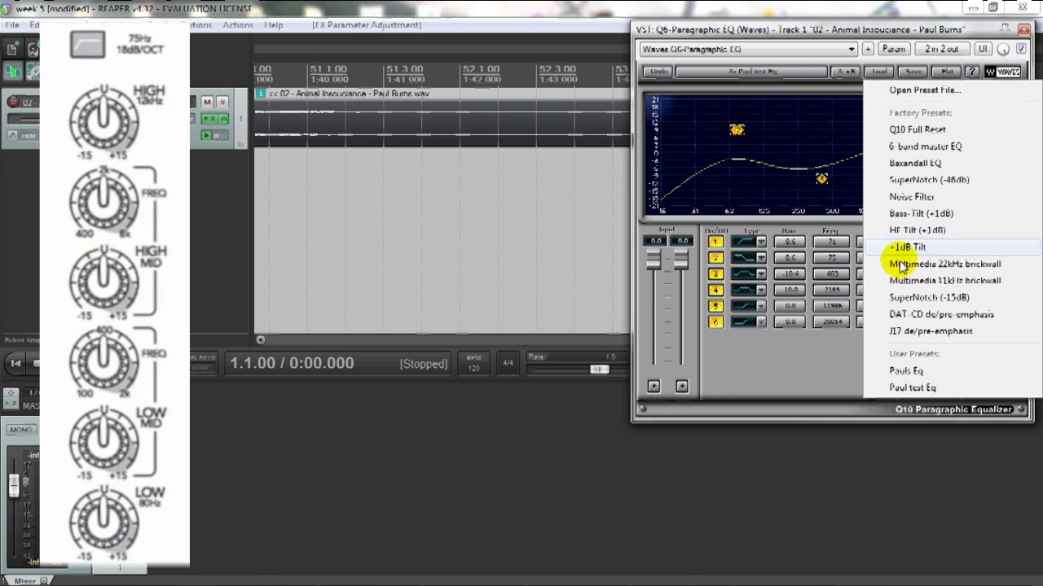
click(908, 389)
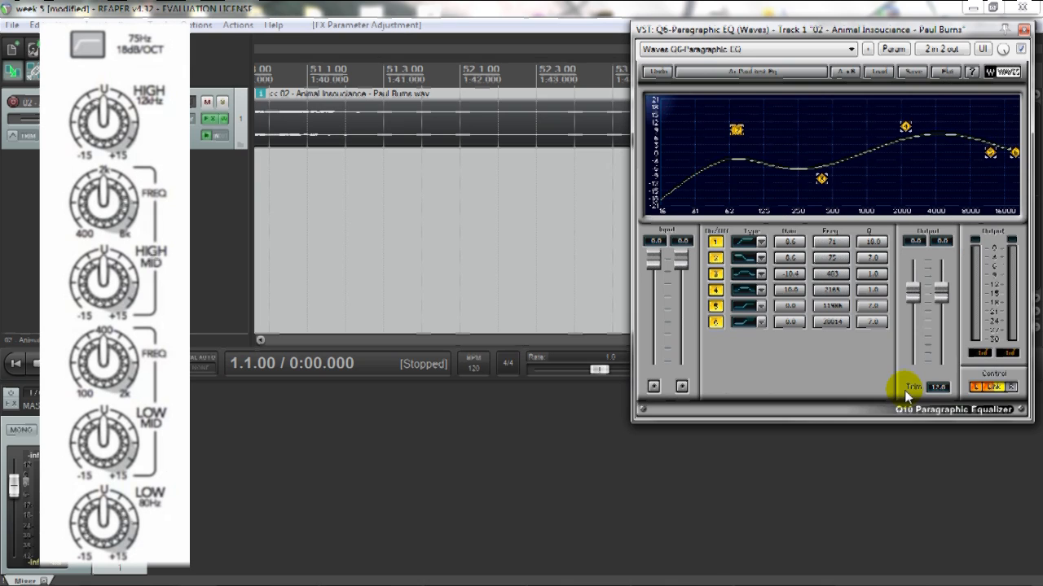